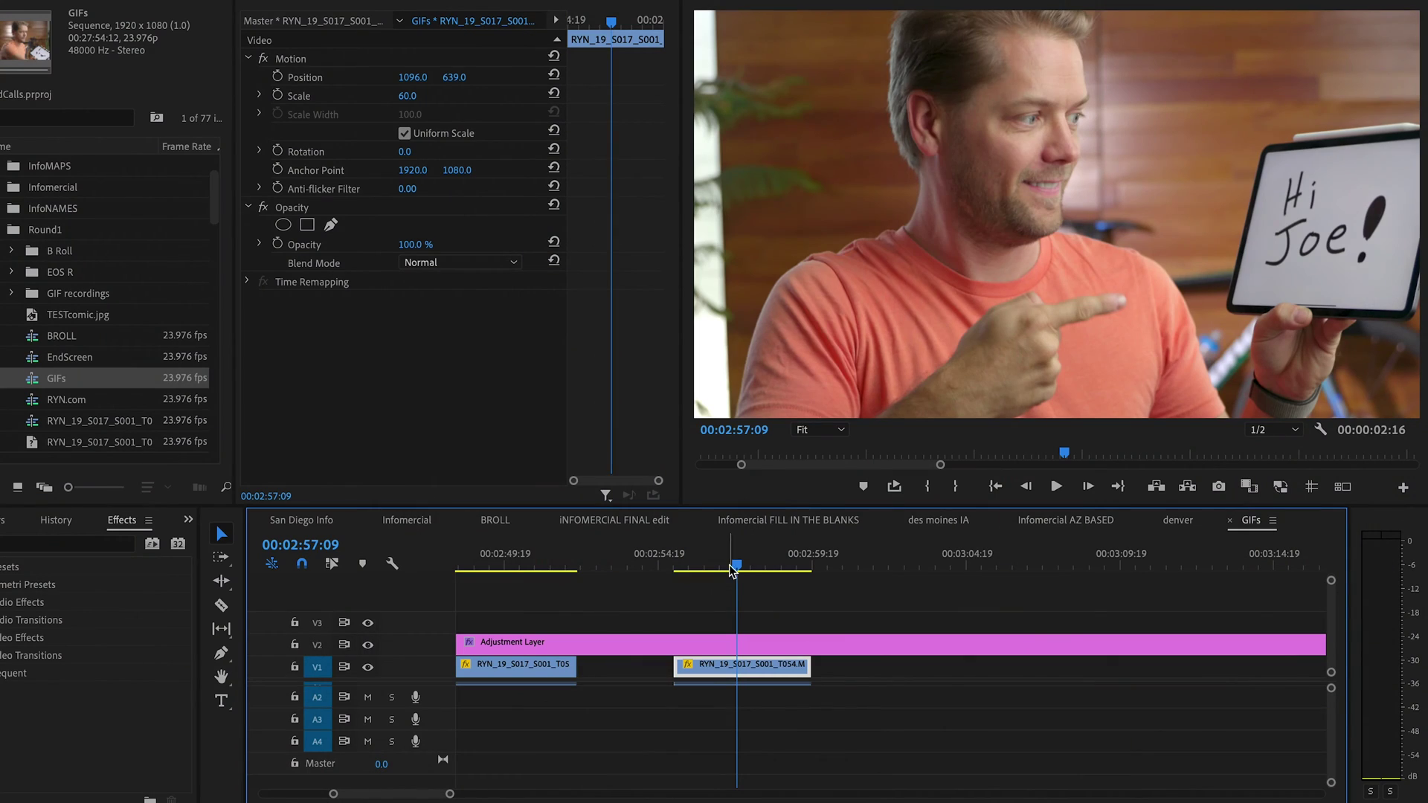
Mark an in point near 00:02:57:05 and an out point later in the T054 clip
mouse_move(733, 571)
left_mouse_down()
mouse_move(758, 569)
mouse_move(736, 578)
left_mouse_up()
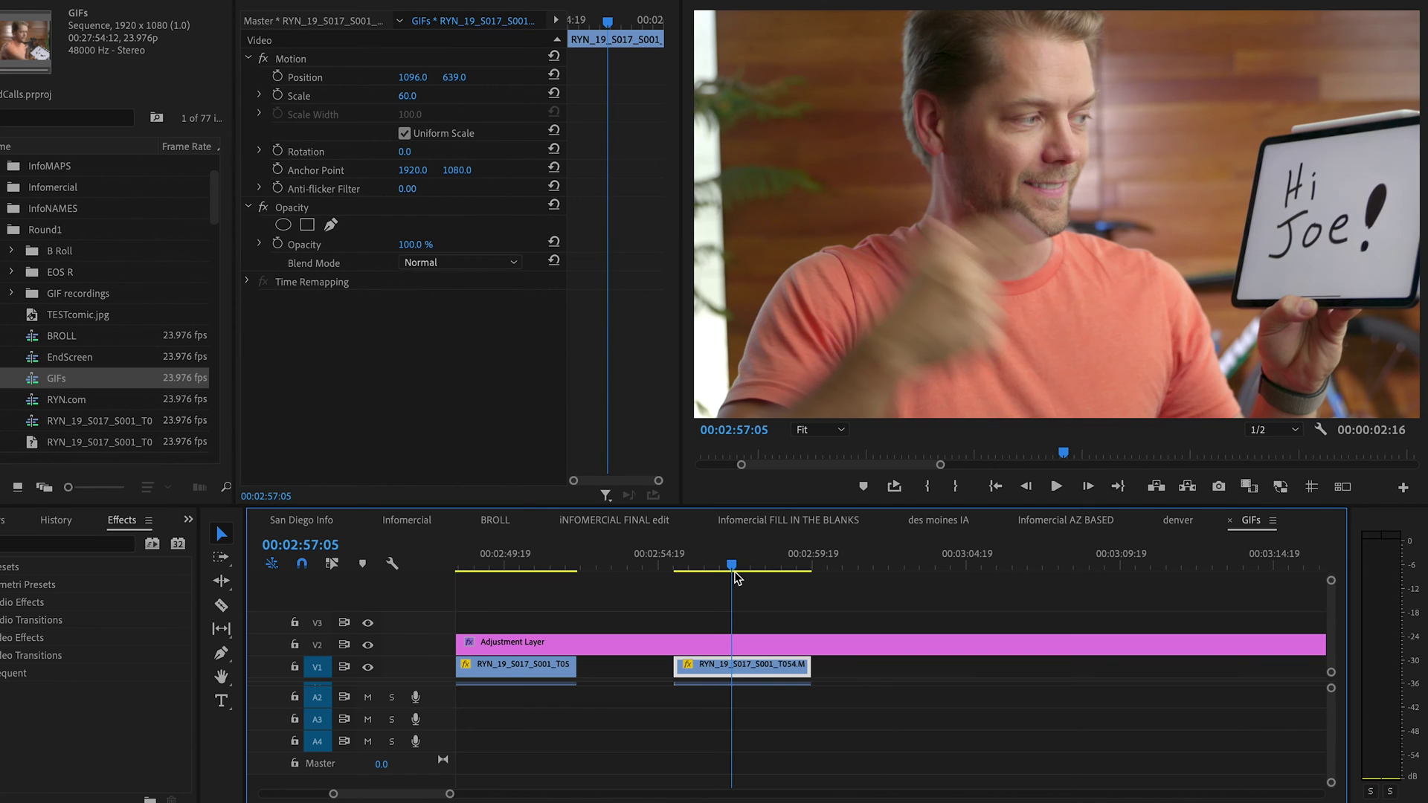
key("x")
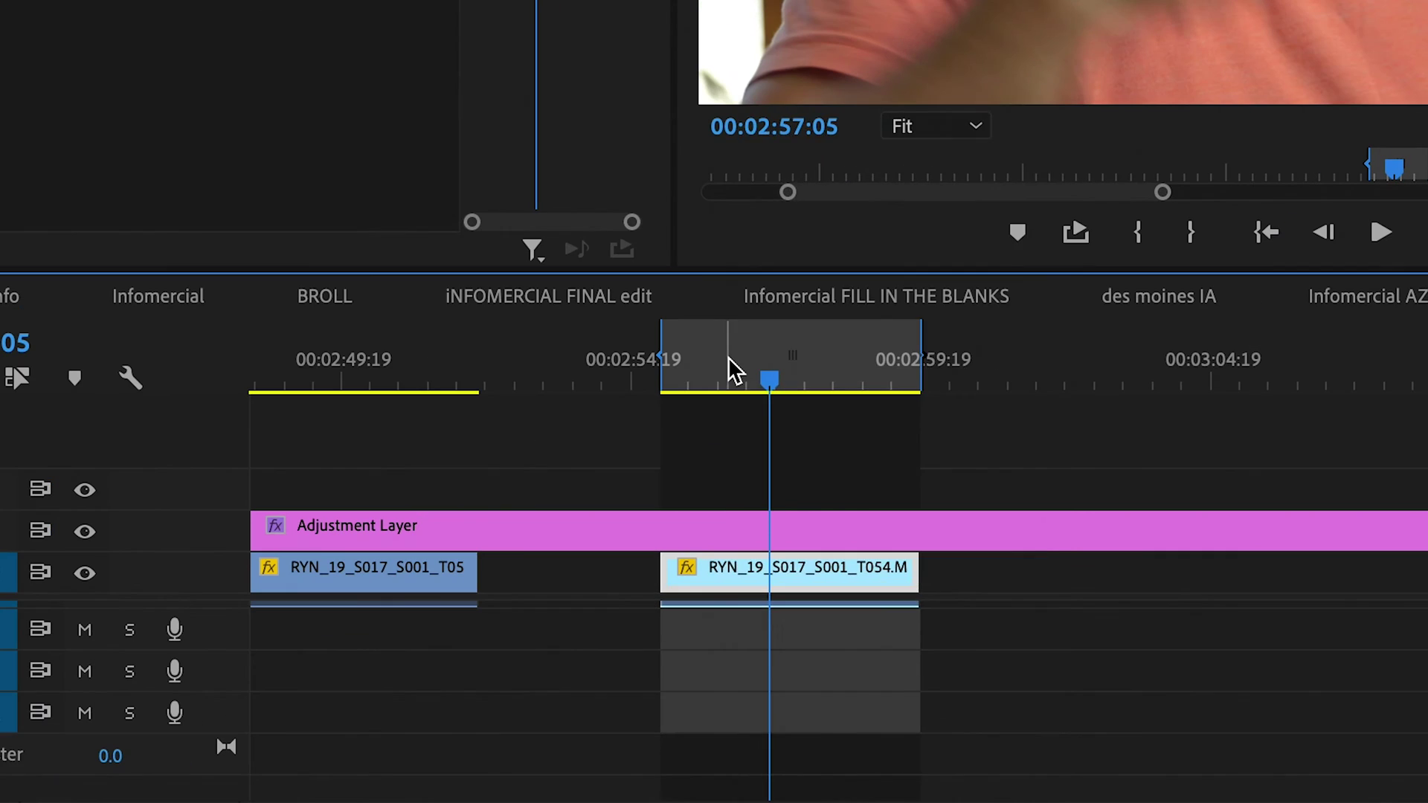
right_click(710, 558)
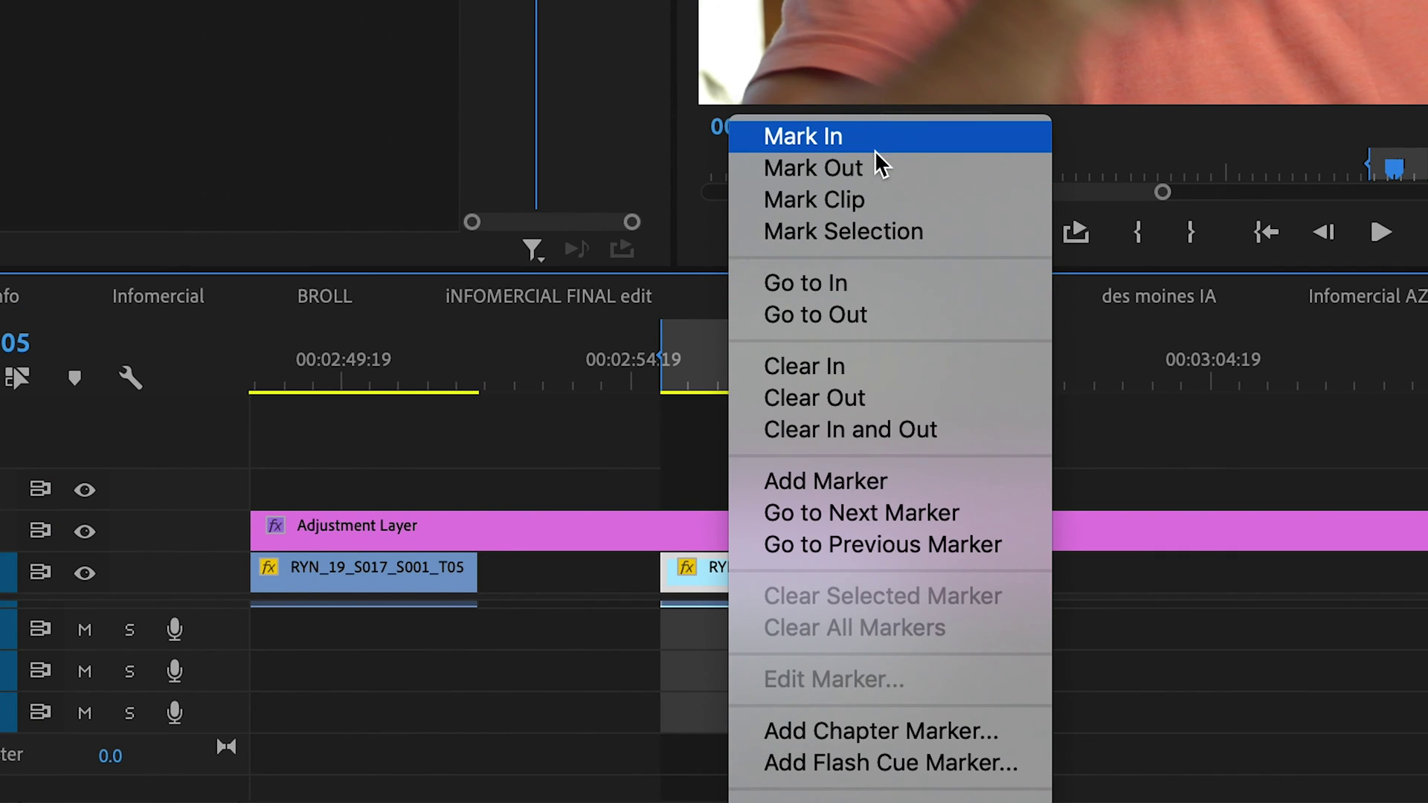
left_click(896, 141)
left_click(875, 359)
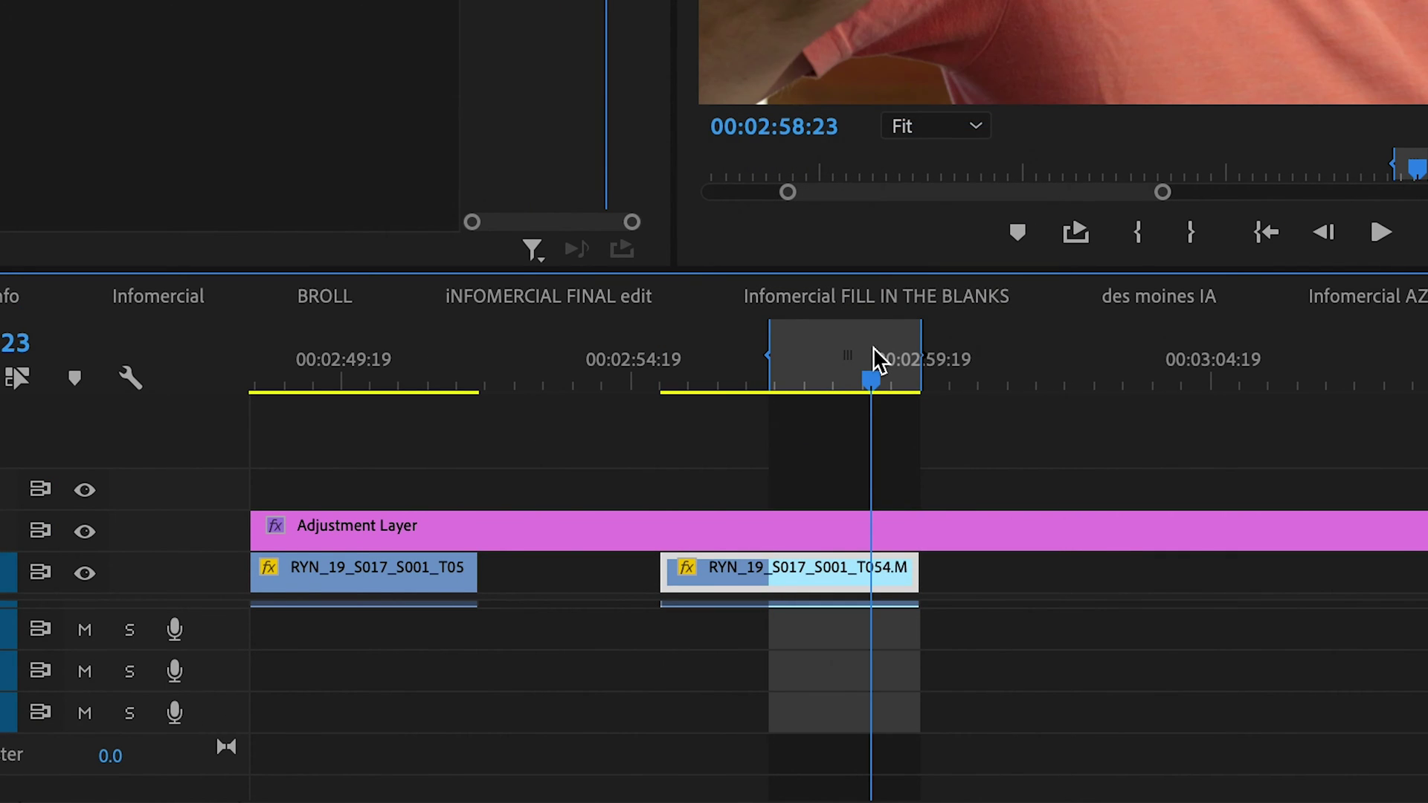
right_click(874, 361)
left_click(921, 168)
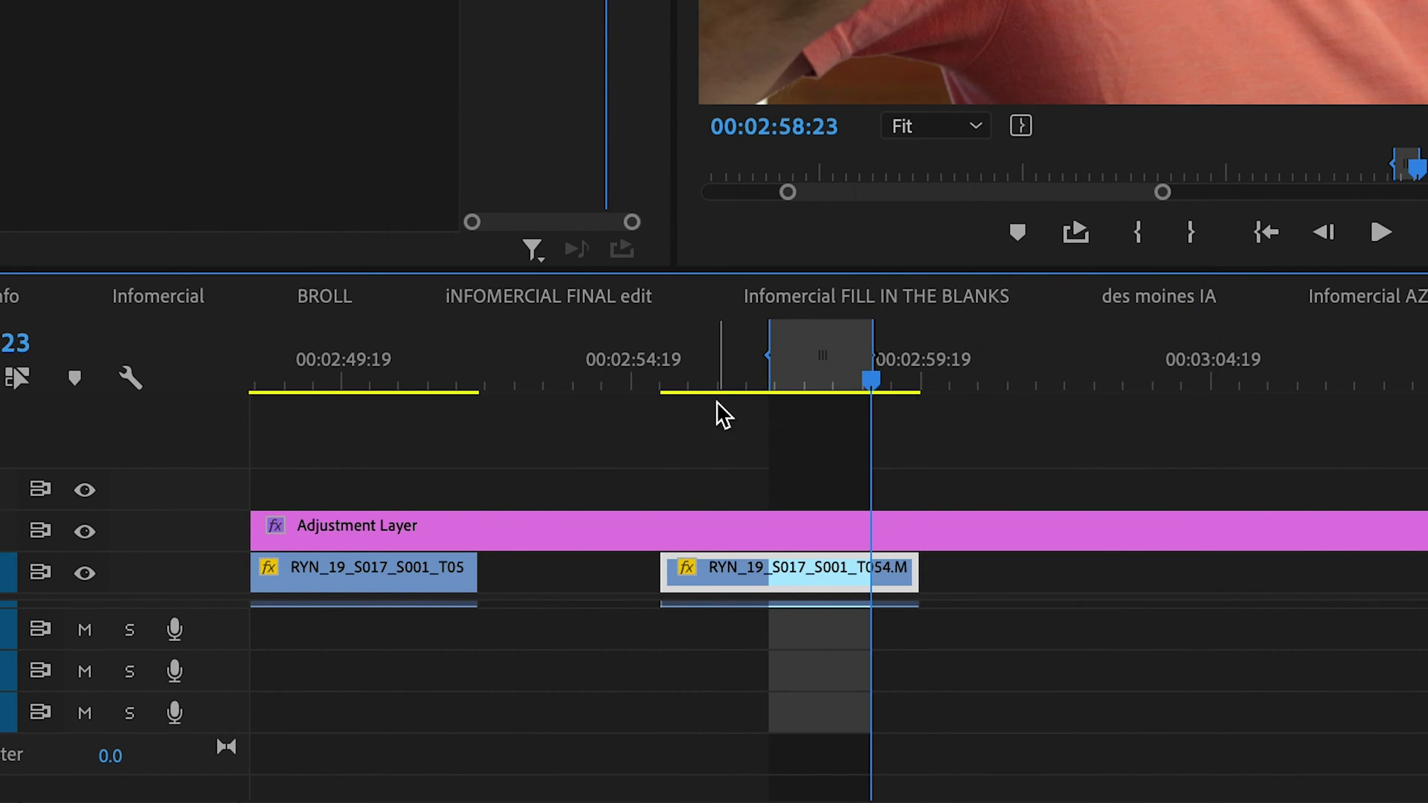
Stretch the in and out points out to the T054 clip's start and end edges
left_click_drag(769, 358, 658, 359)
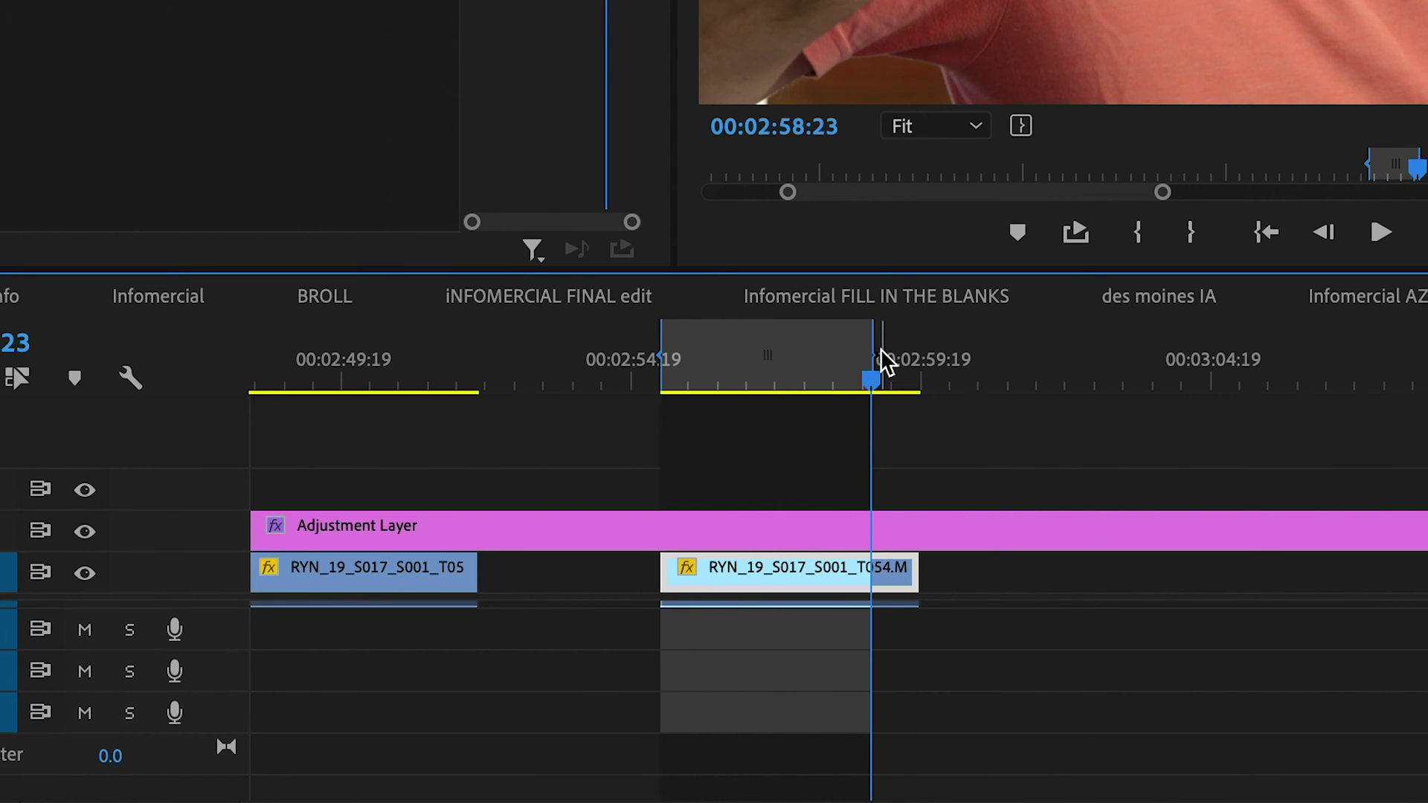
left_click_drag(884, 360, 937, 335)
left_click(678, 381)
left_click_drag(679, 378, 672, 377)
key("=")
key("=")
key("=")
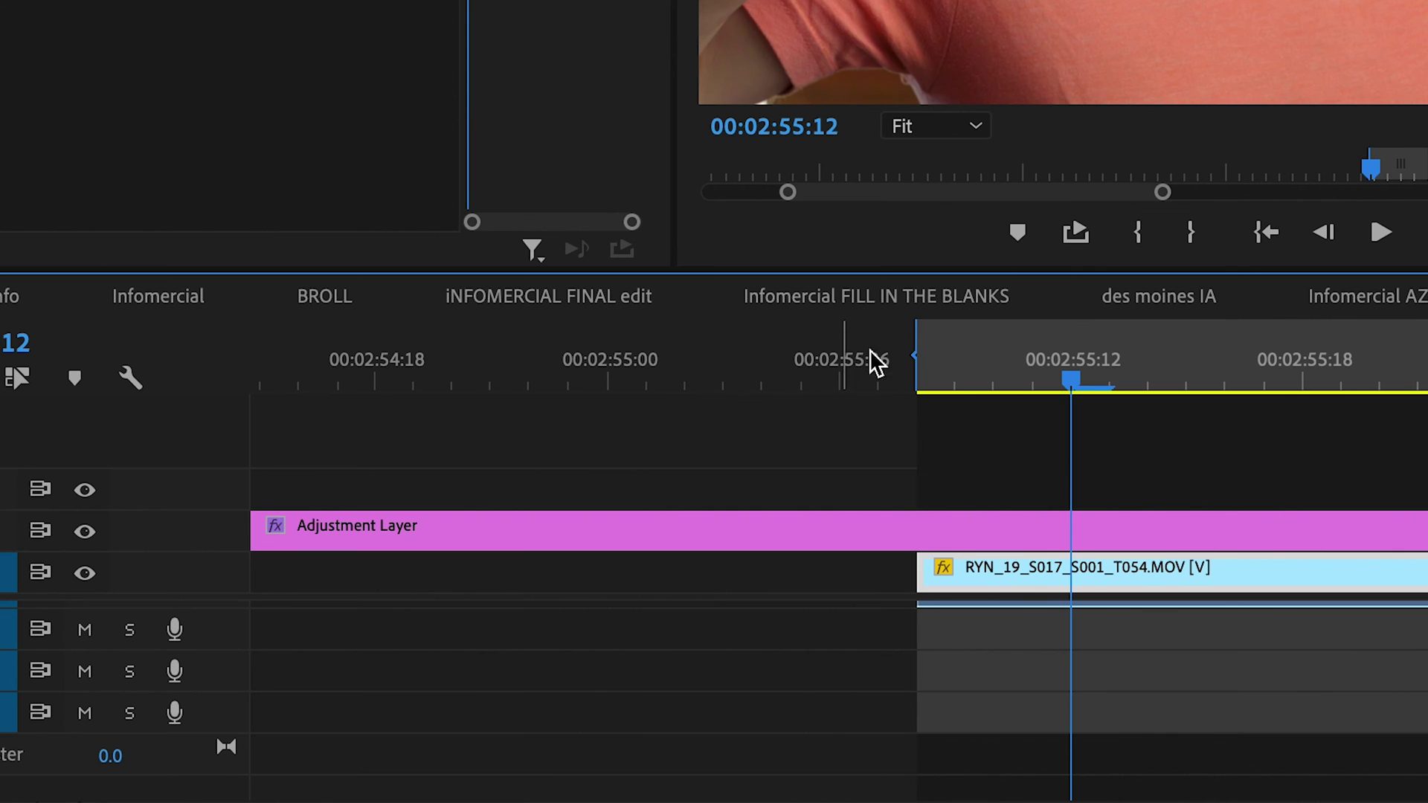
Nudge the in point one frame later, then trim the T054 clip to start just before 00:02:54:19
left_click_drag(921, 357, 947, 364)
left_click(1003, 362)
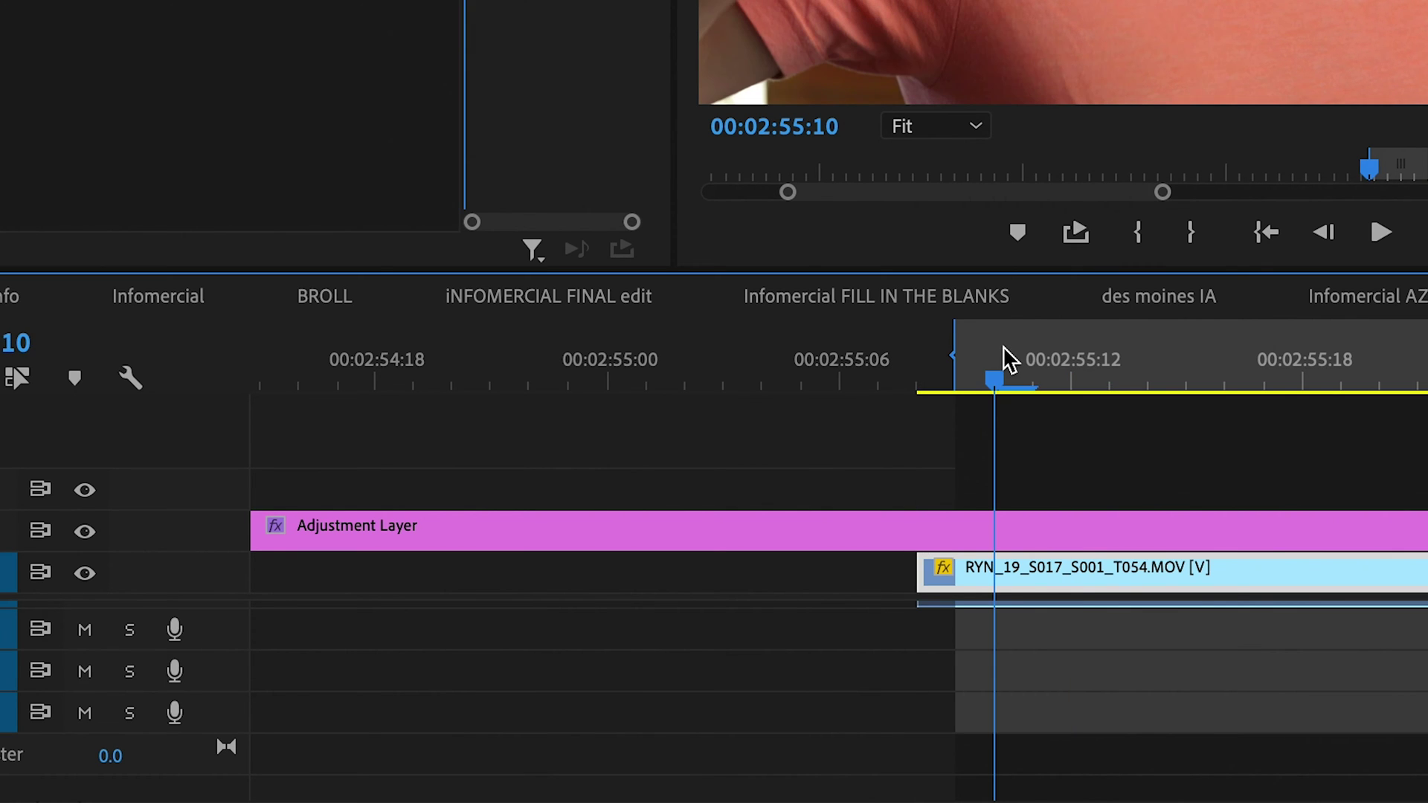
key("minus")
key("minus")
key("minus")
left_click_drag(1037, 563, 947, 569)
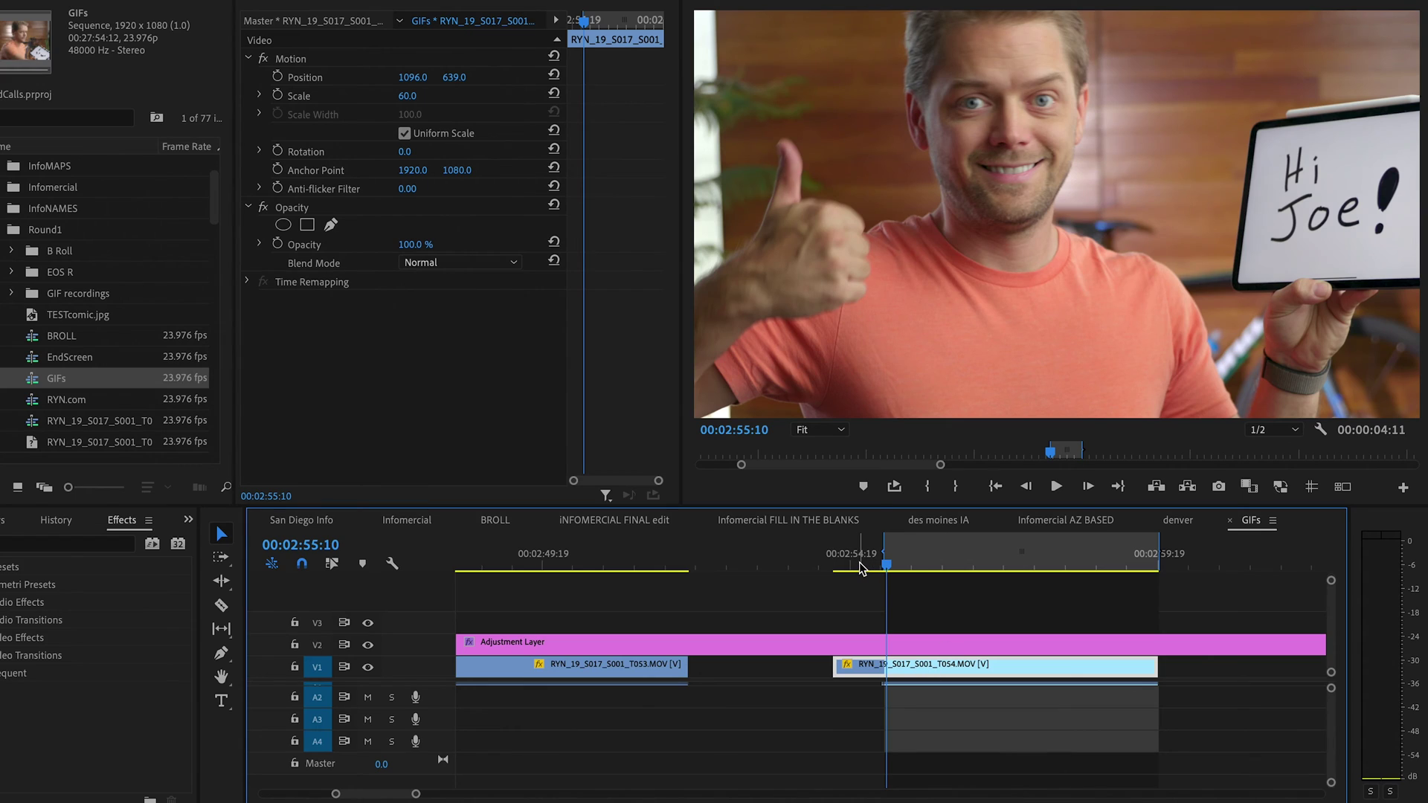
Park the playhead at 00:02:56:03 and open Export Settings with Cmd+M for the in/out range
left_click(932, 566)
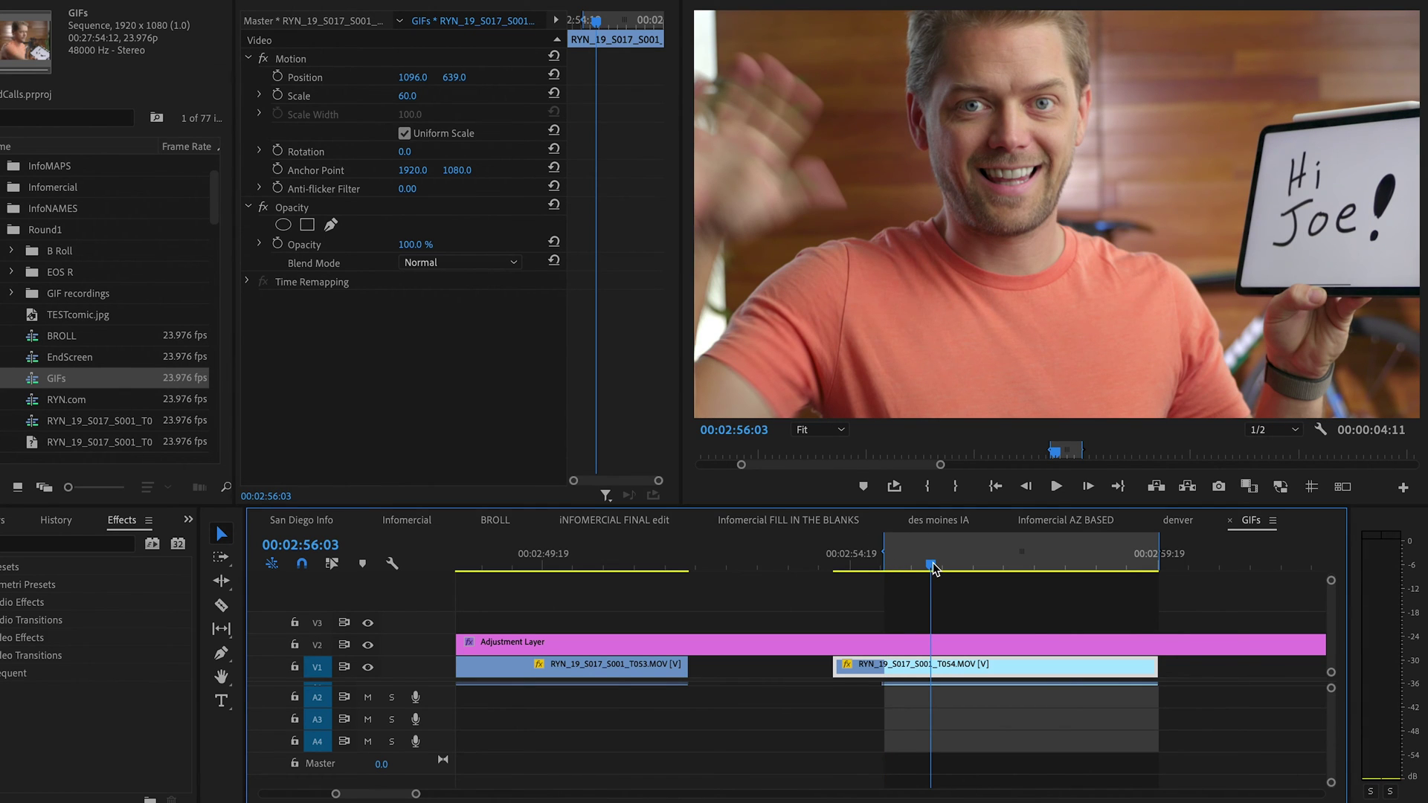
key("super+m")
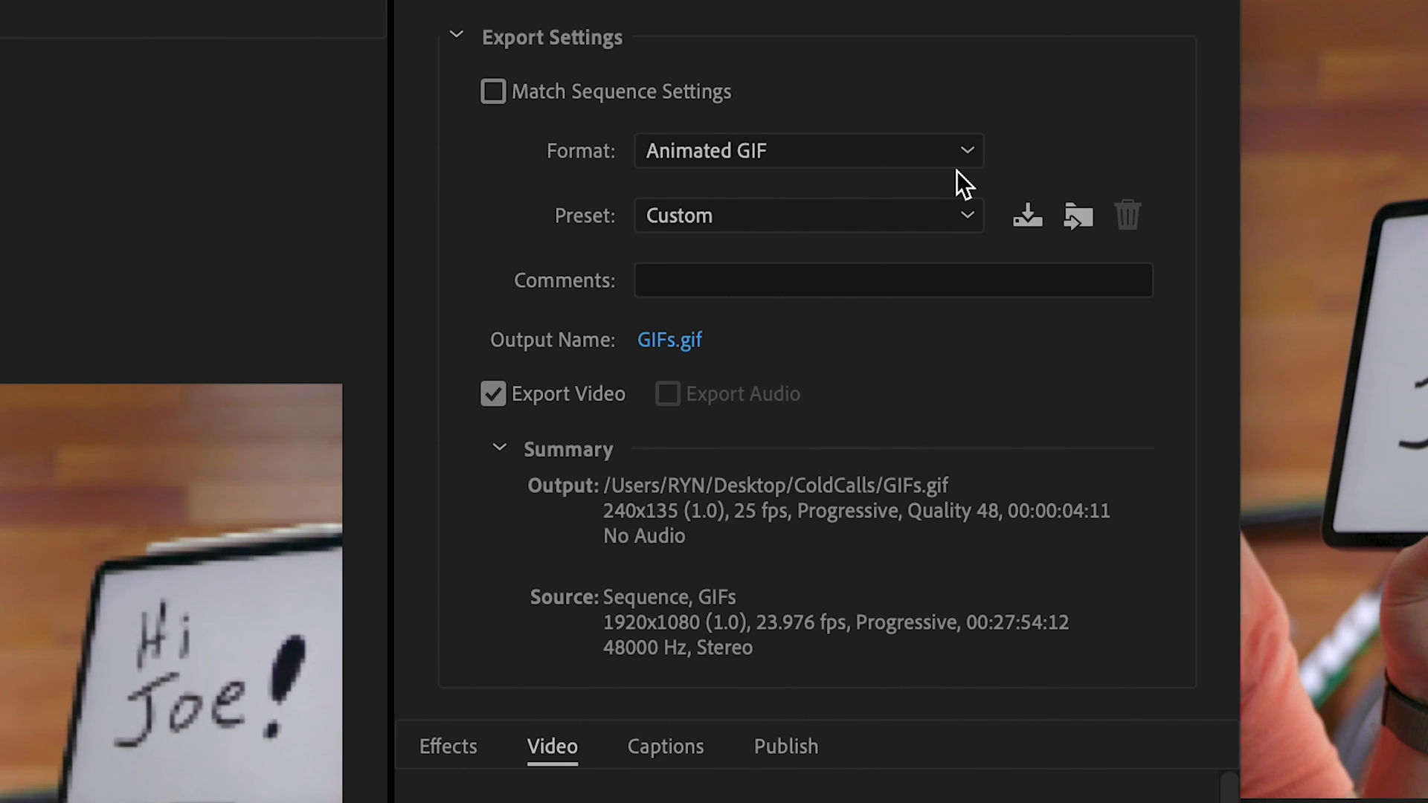
Switch the format to H.264 and back to Animated GIF, loading the Match Source preset at 1920x1080
left_click(965, 155)
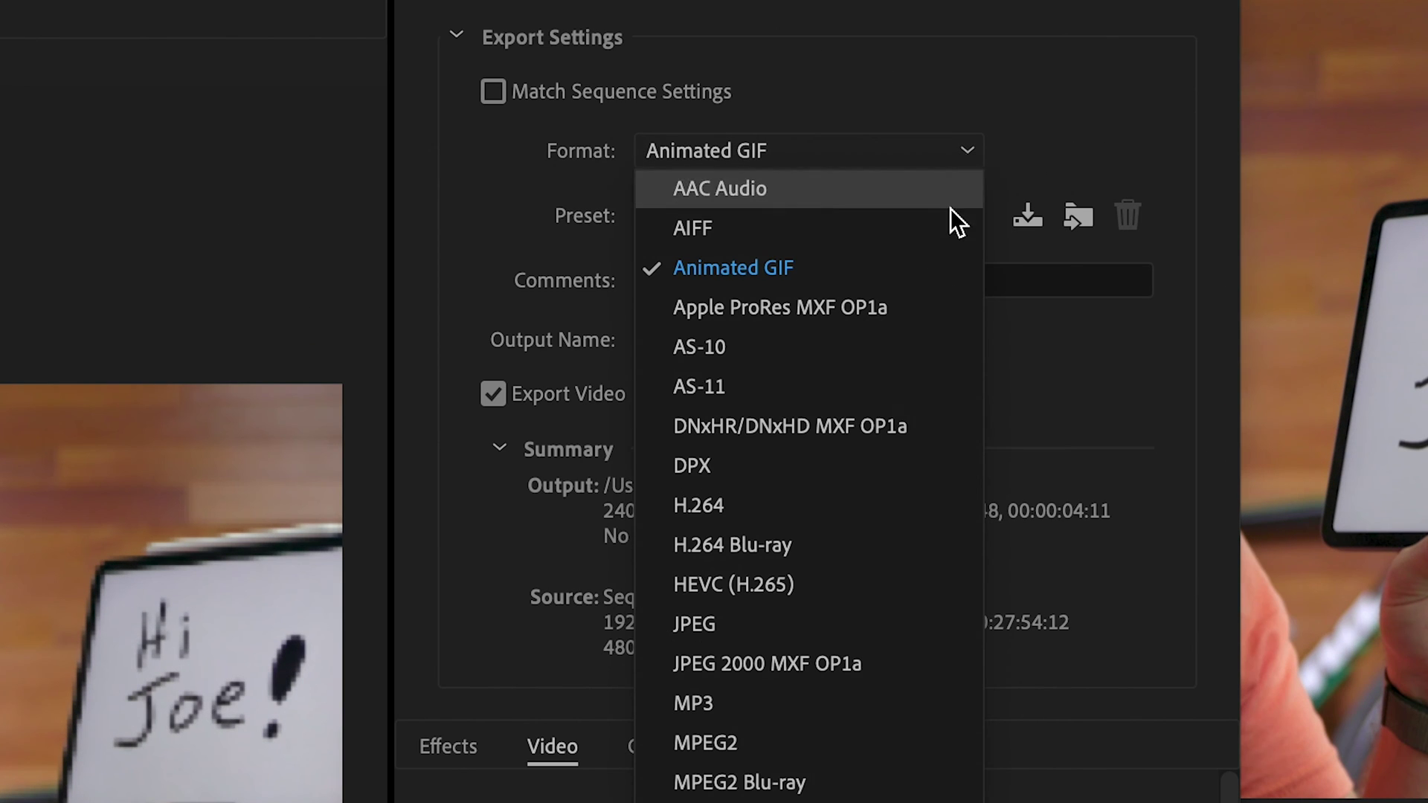
left_click(899, 502)
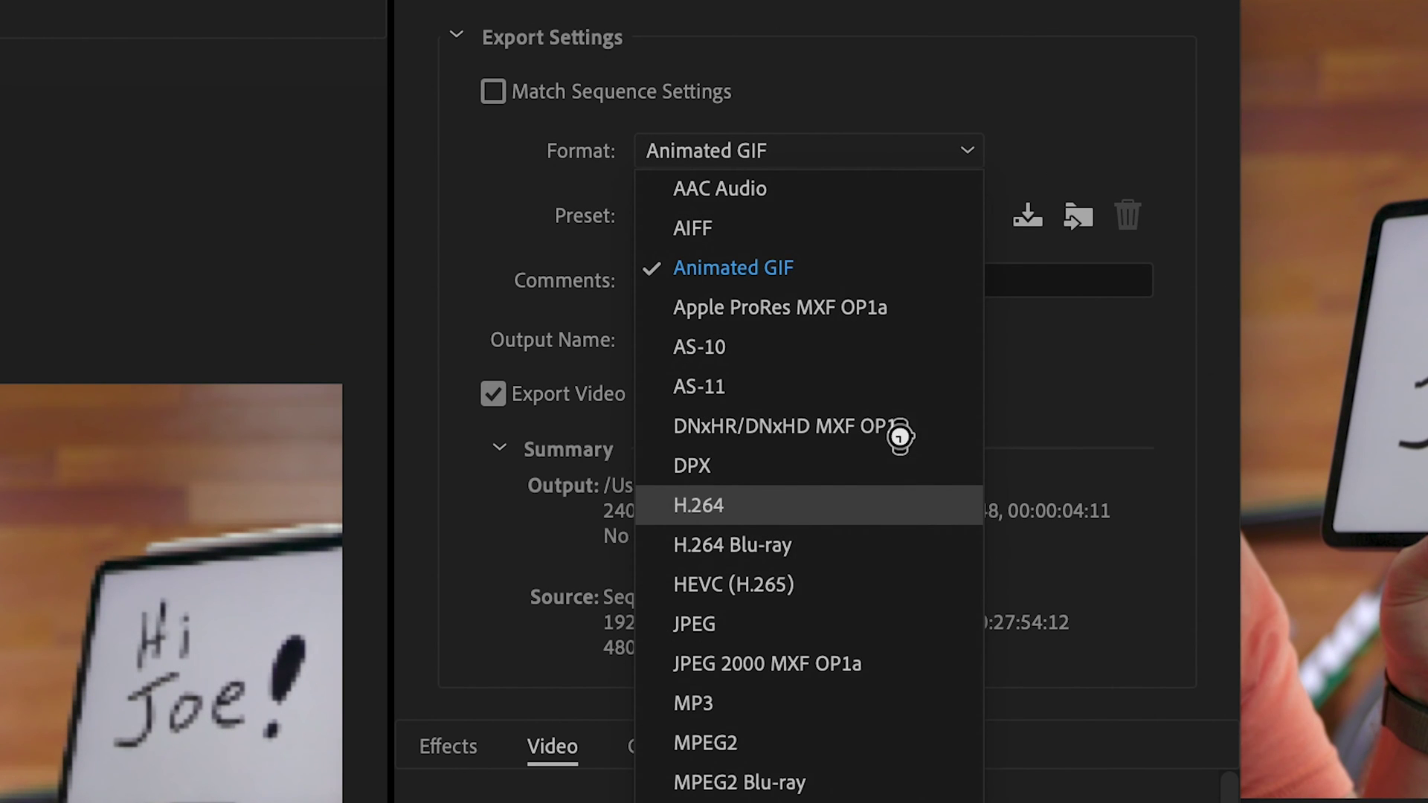
left_click(957, 147)
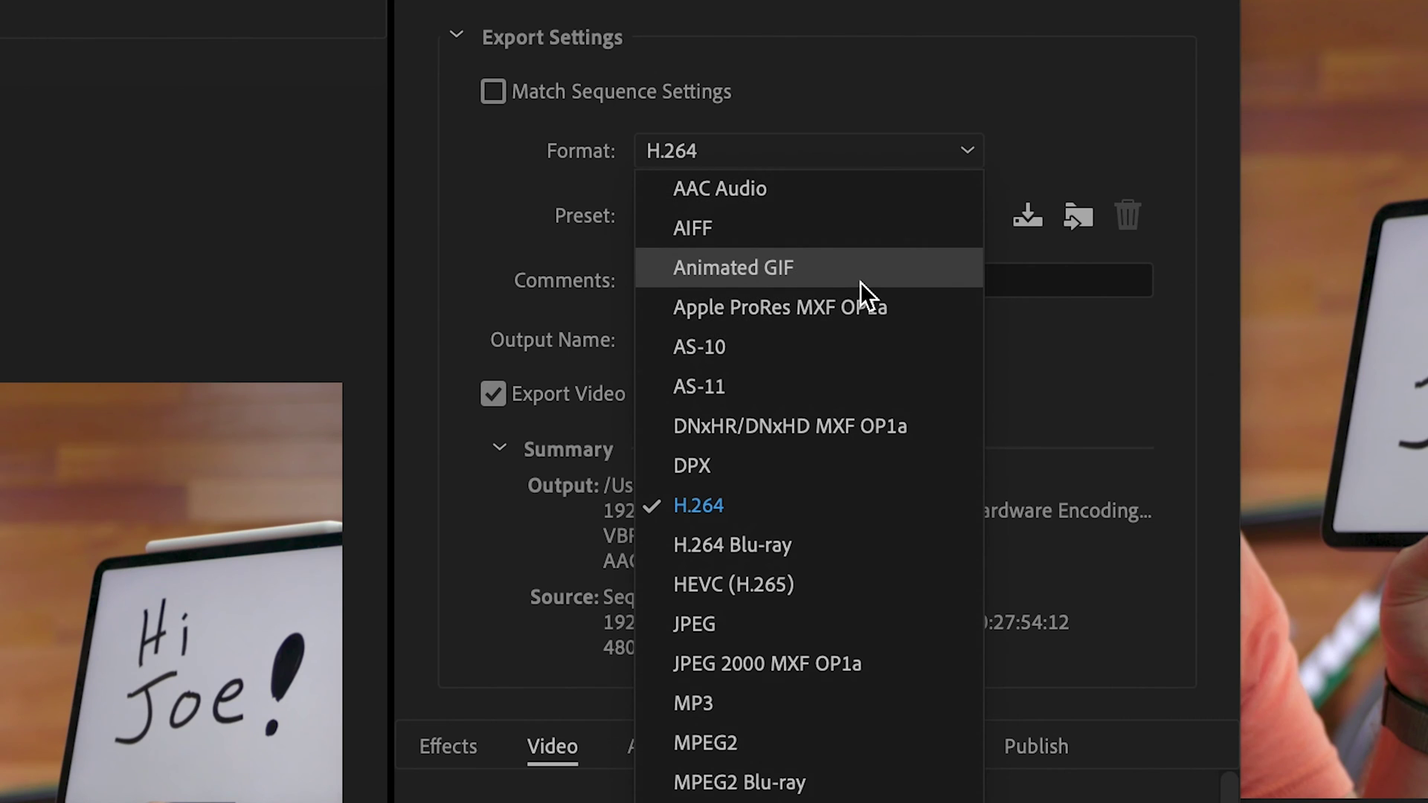
left_click(861, 281)
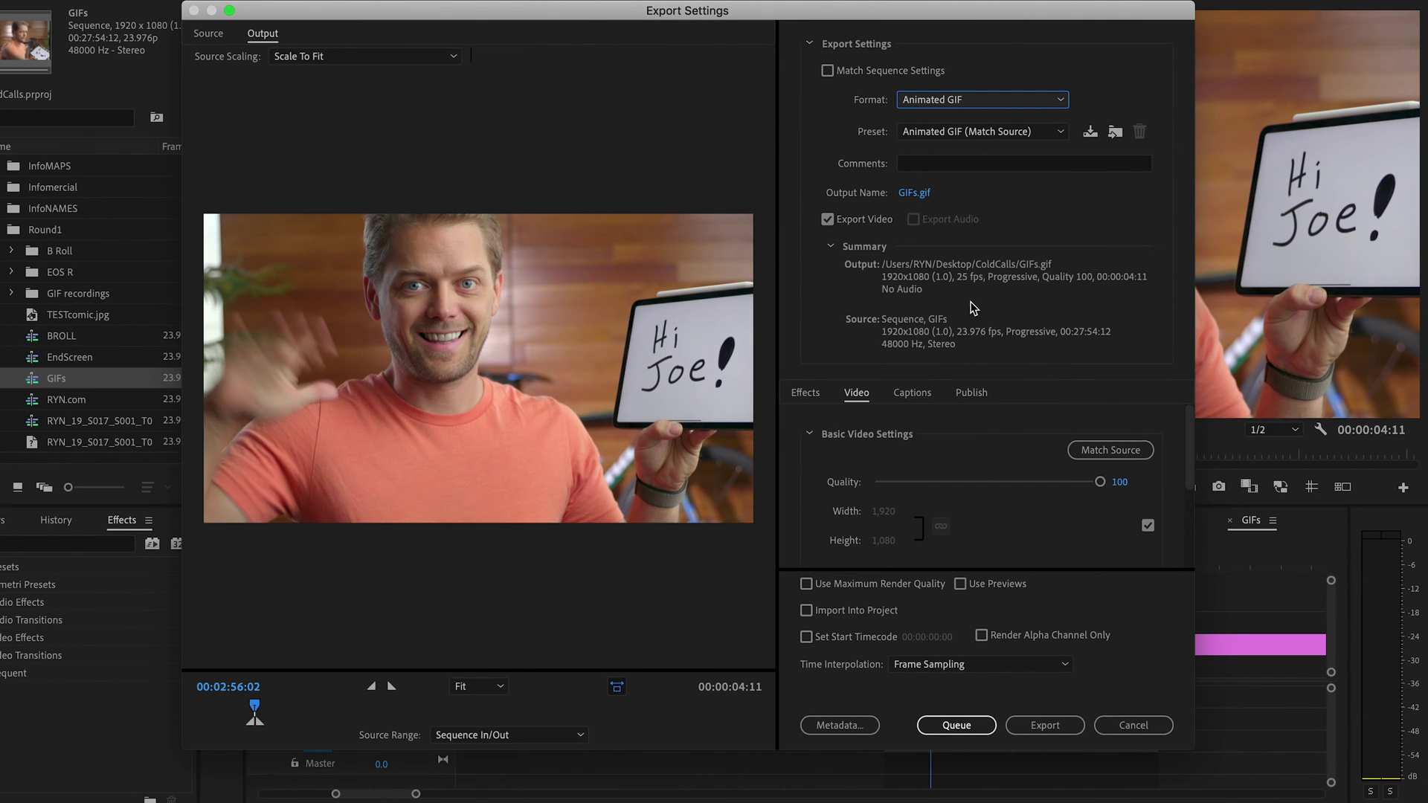
Unlink Match Source for the frame size and enter a height of 144, giving 256x144
scroll(959, 468, "down", 2)
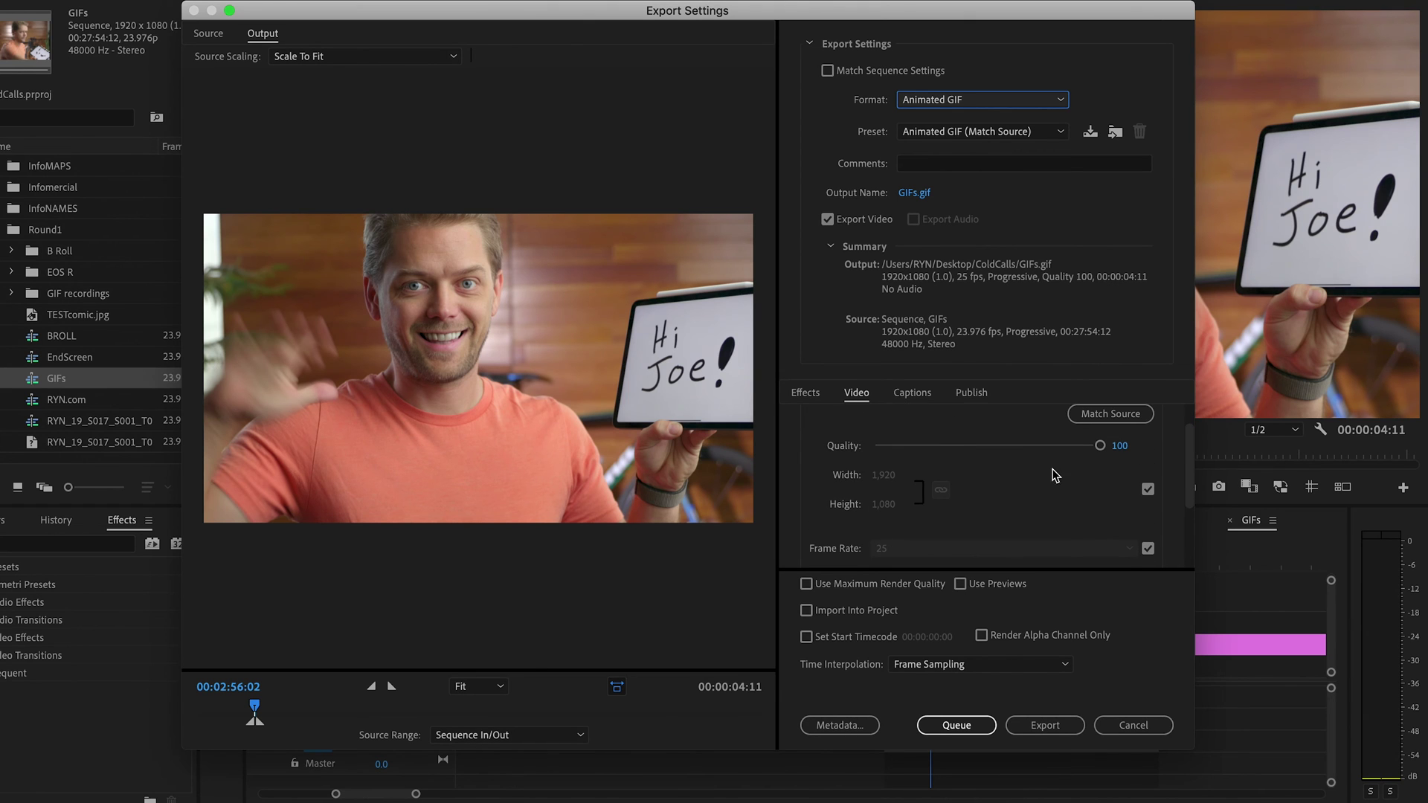
left_click(1145, 490)
left_click(881, 505)
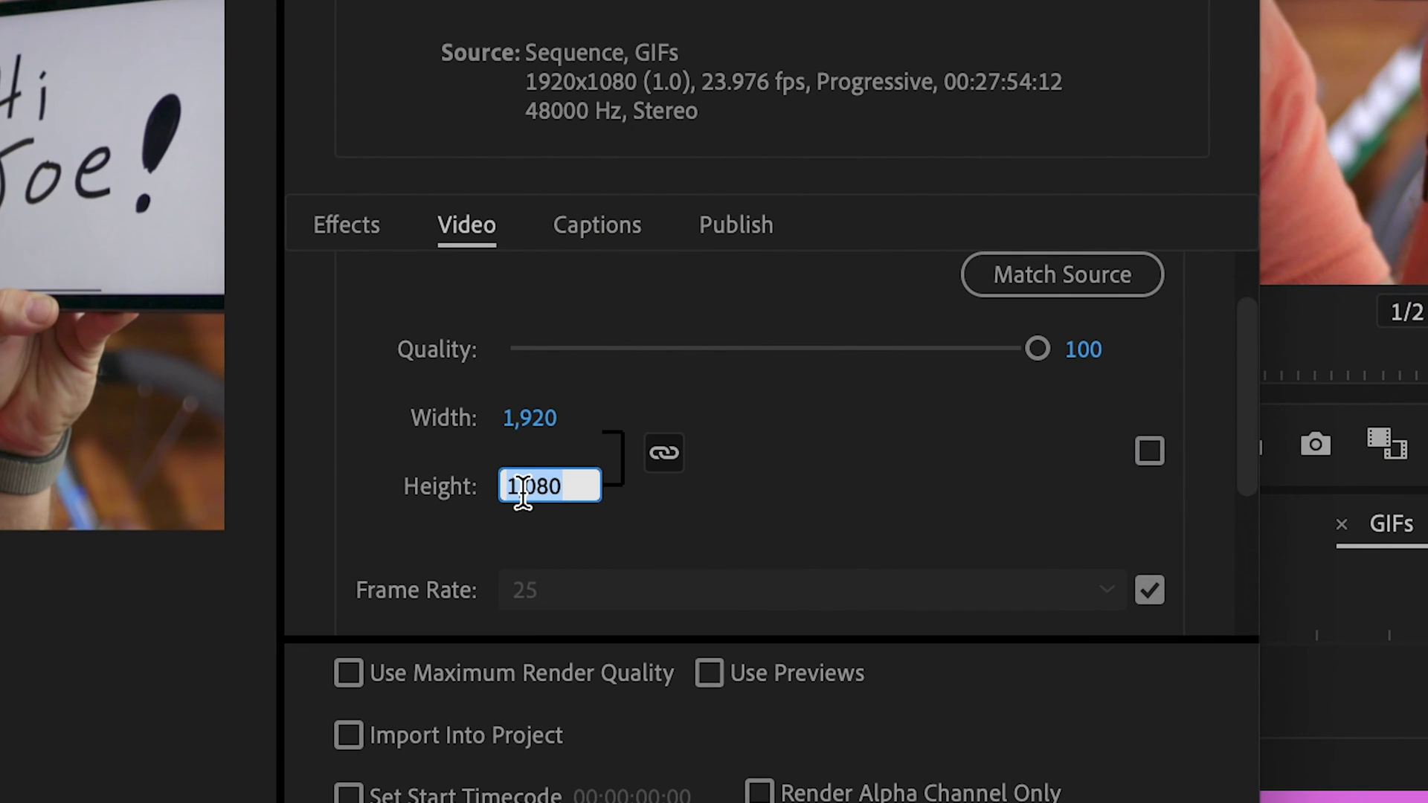
type("144")
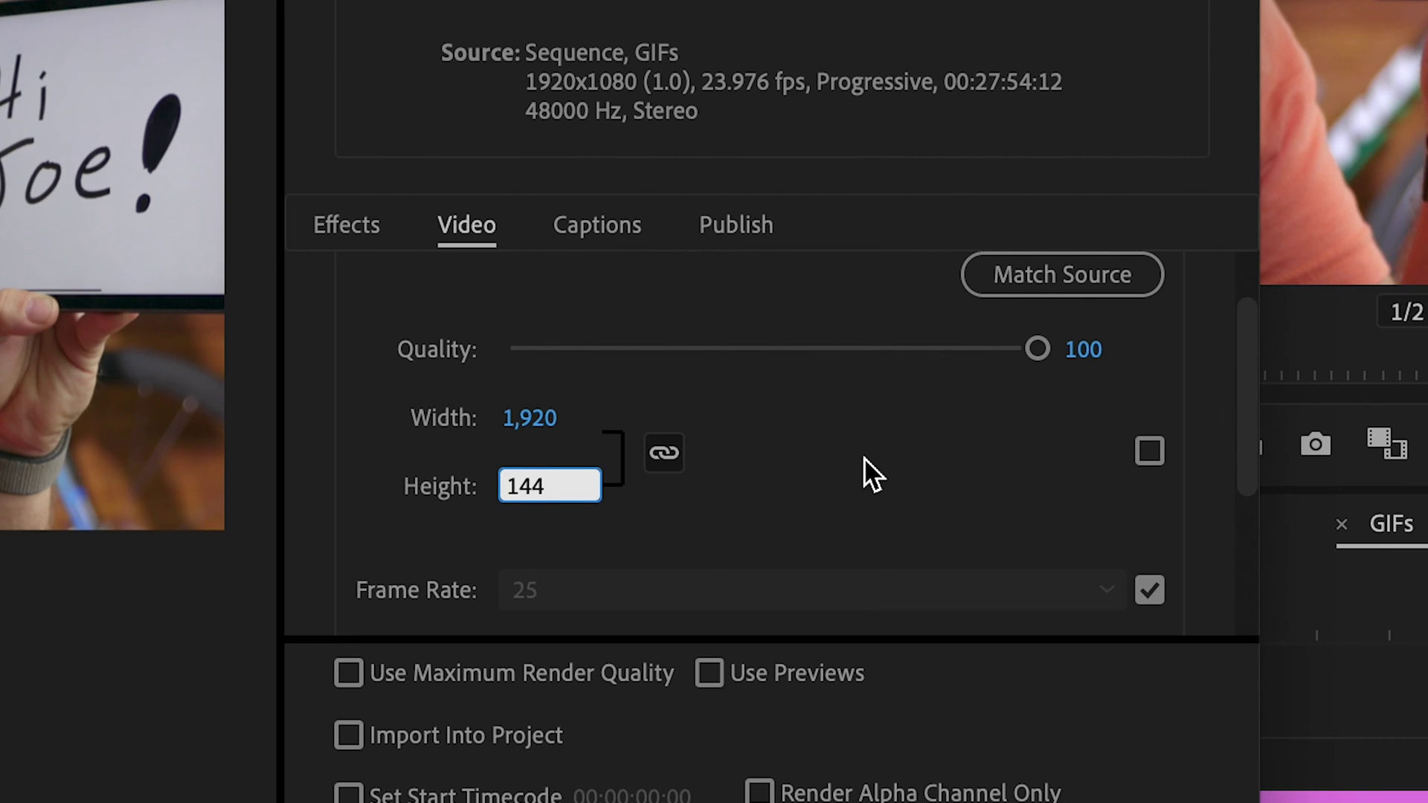
key("Return")
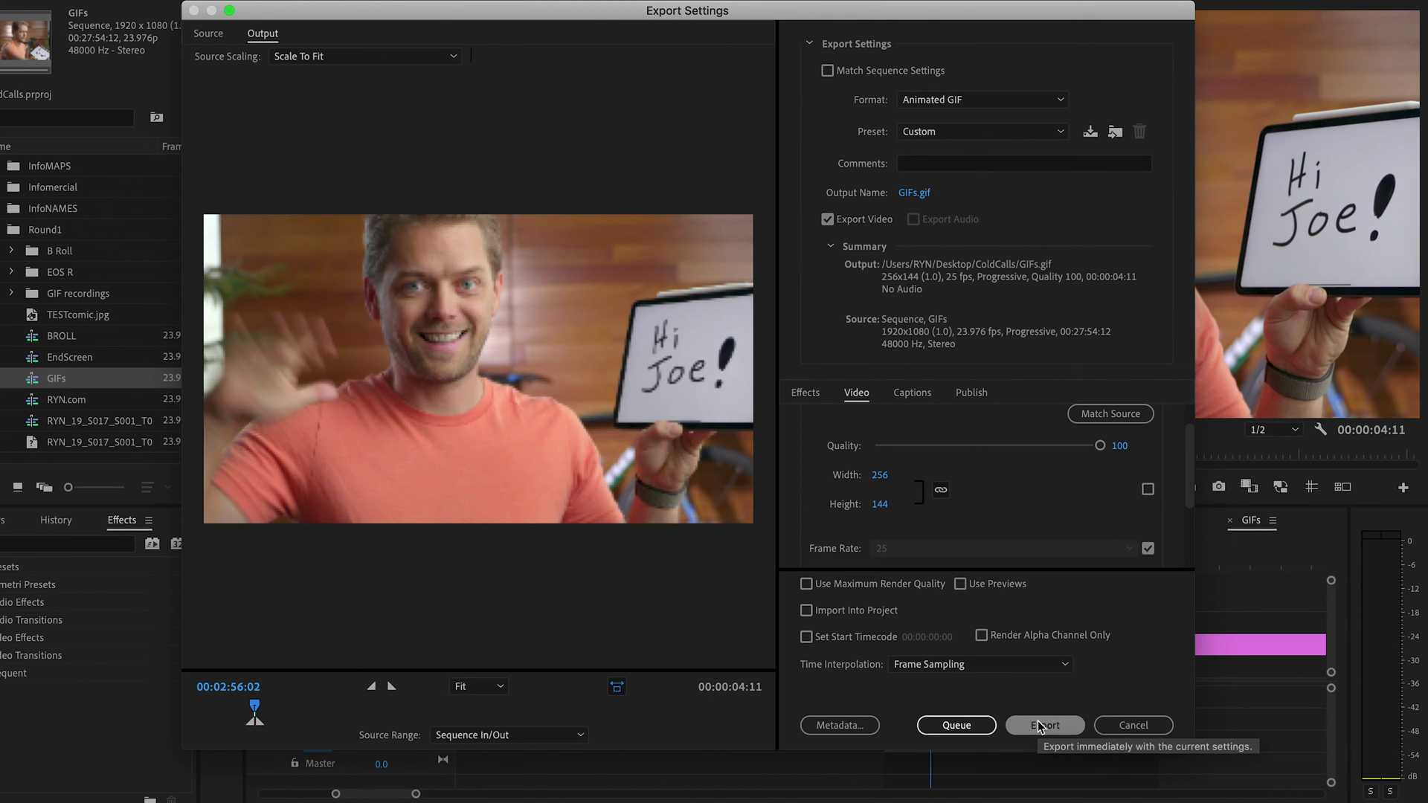
Export GIFs.gif from the Export Settings dialog
left_click(1043, 725)
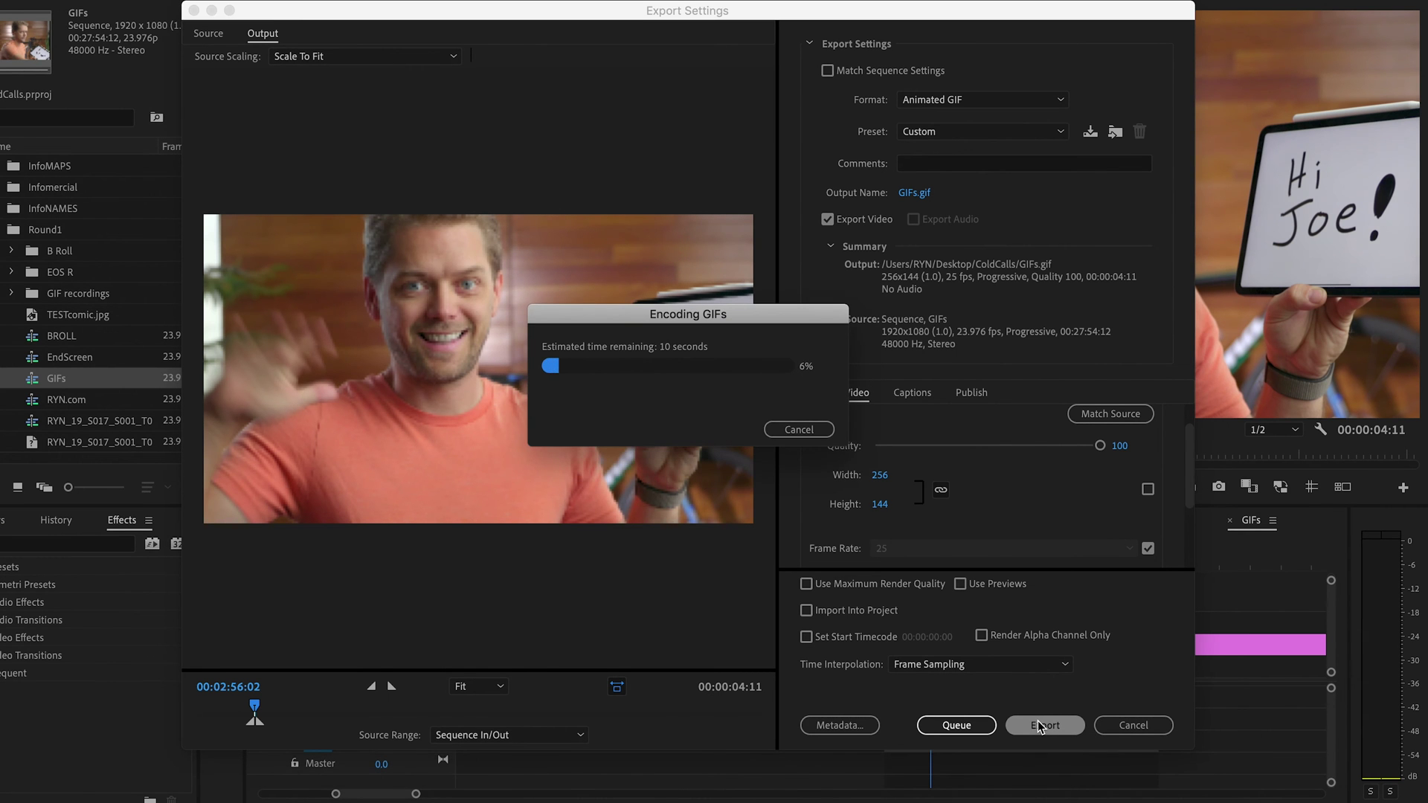